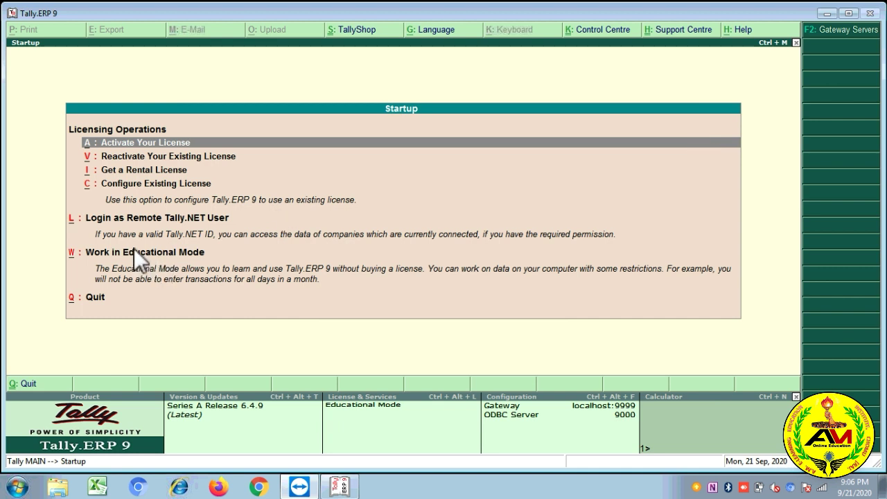
Step: Start Tally in Educational Mode, without a license
left_click(158, 251)
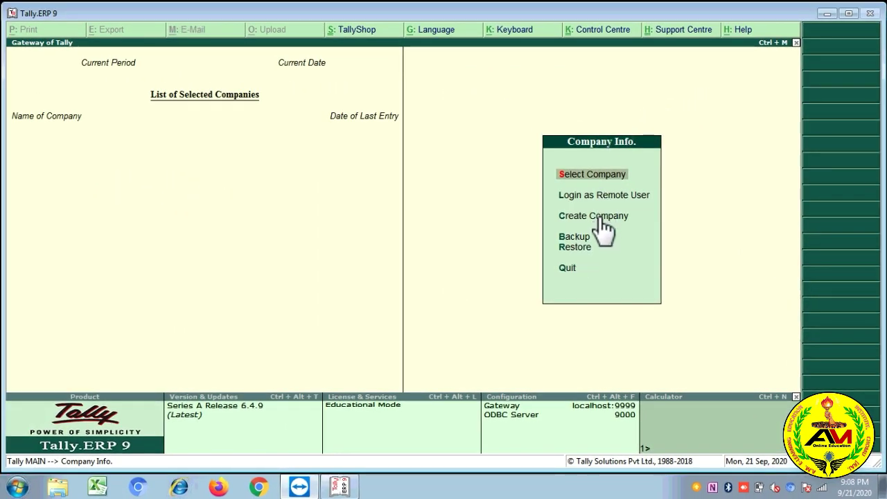
Step: Open Create Company from the Company Info. menu to begin a new company
left_click(597, 217)
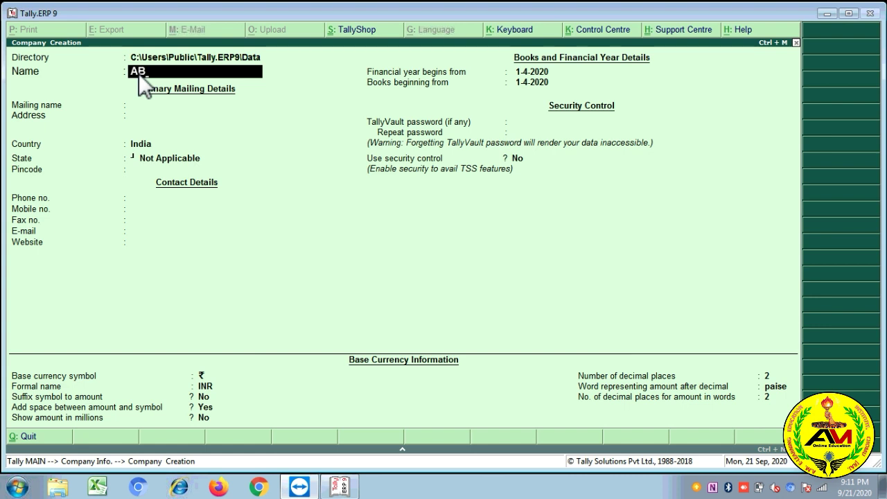
Step: Complete the company name as 'ABC LTD COMAPNAY' and confirm it
type("LTD COMAPNAY")
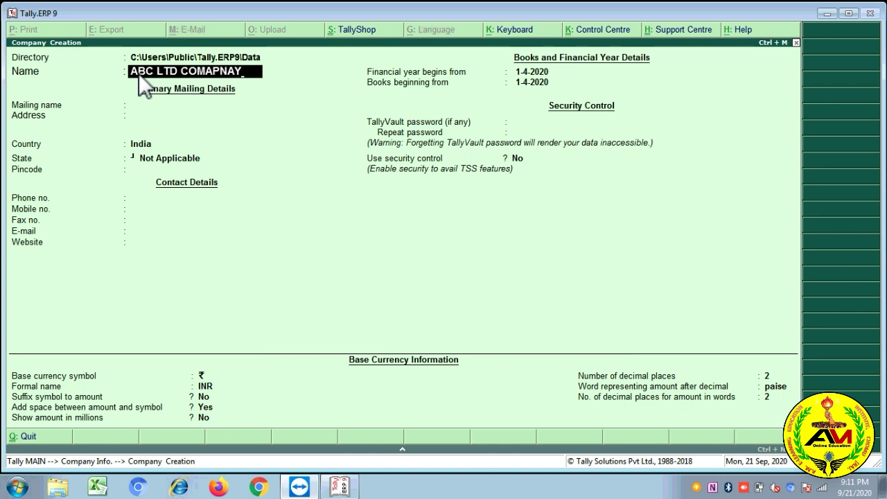
key("Return")
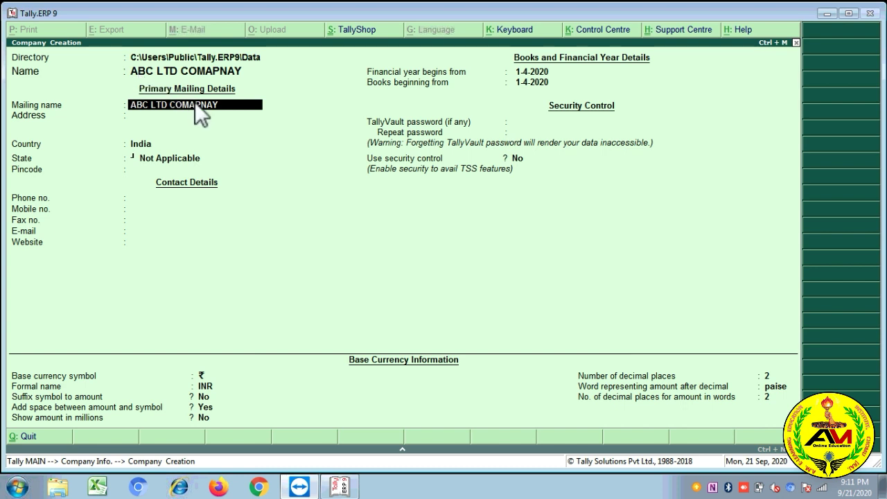
key("Return")
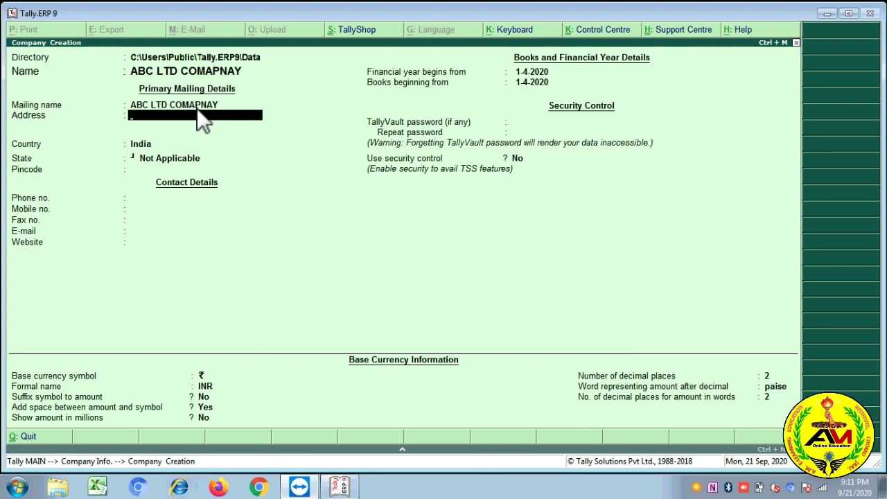
key("Return")
type("Ja")
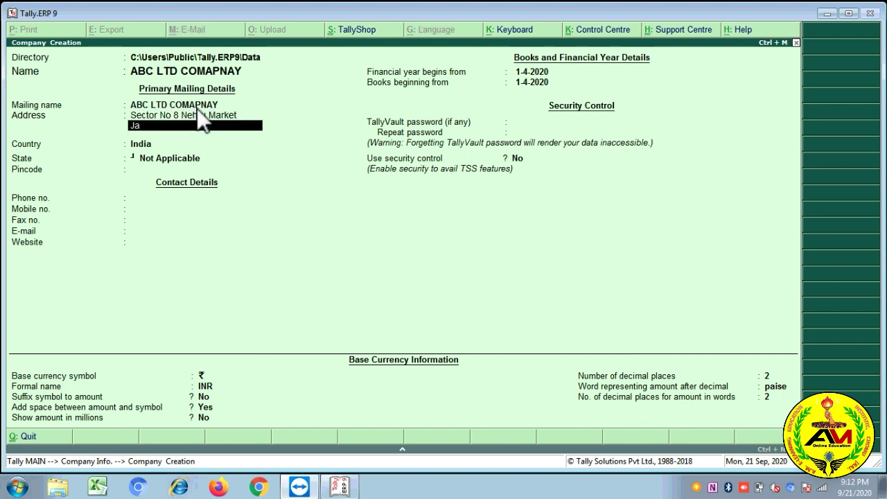
type("ipur")
key("Return")
type("Pin Code 303458")
key("Return")
key("Return")
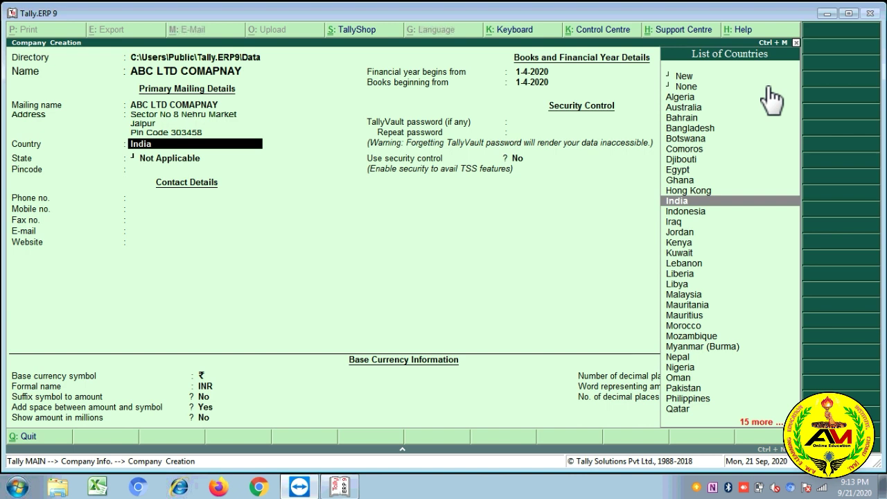
Step: Pick Australia from the country list, then change the country back to India
left_click(666, 89)
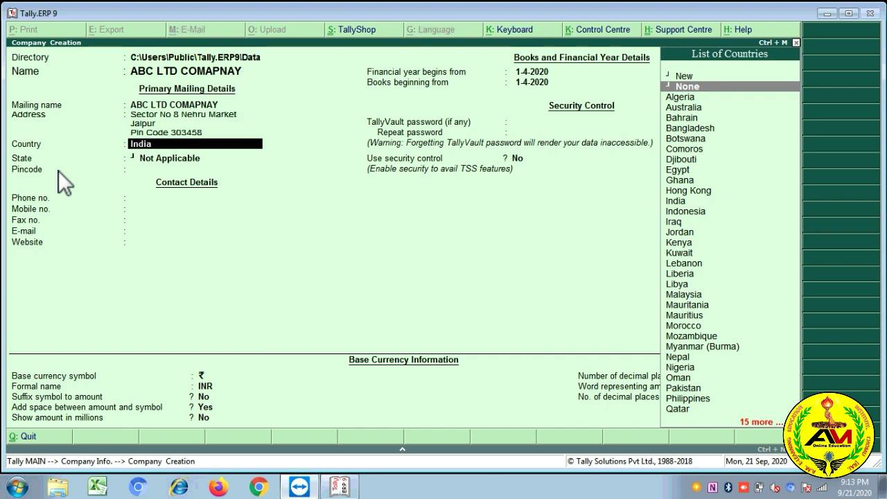
left_click(692, 109)
left_click(690, 108)
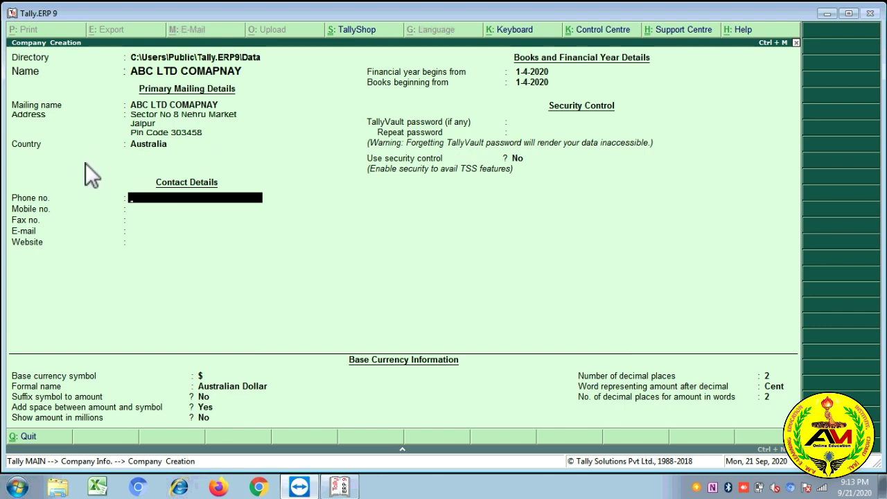
left_click(145, 146)
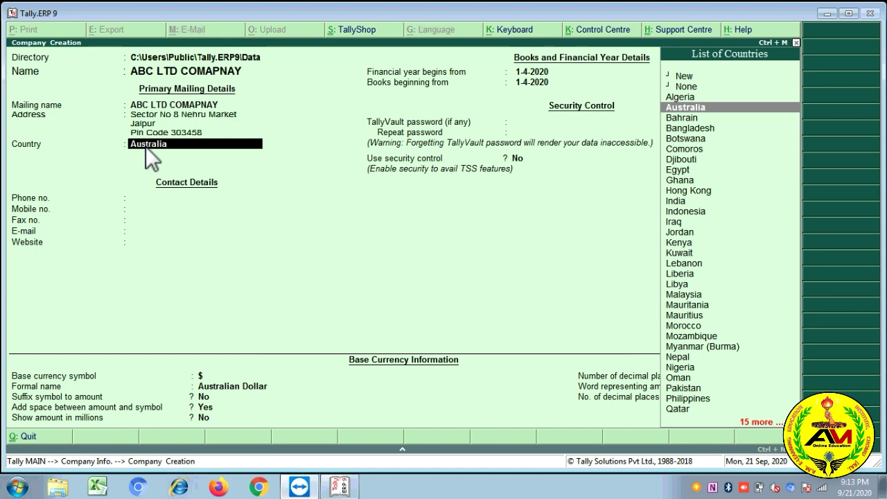
type("Ind")
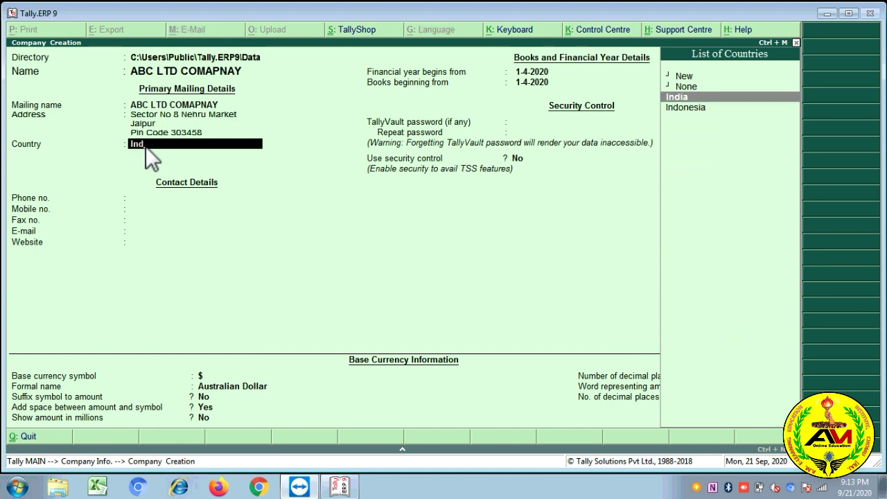
key("Return")
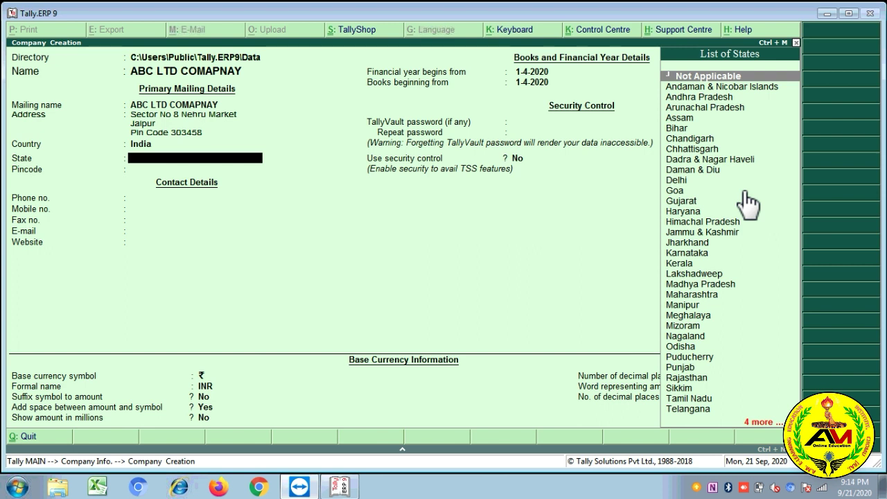
Step: Set the state to Rajasthan and the pincode to 303458
type("Raj")
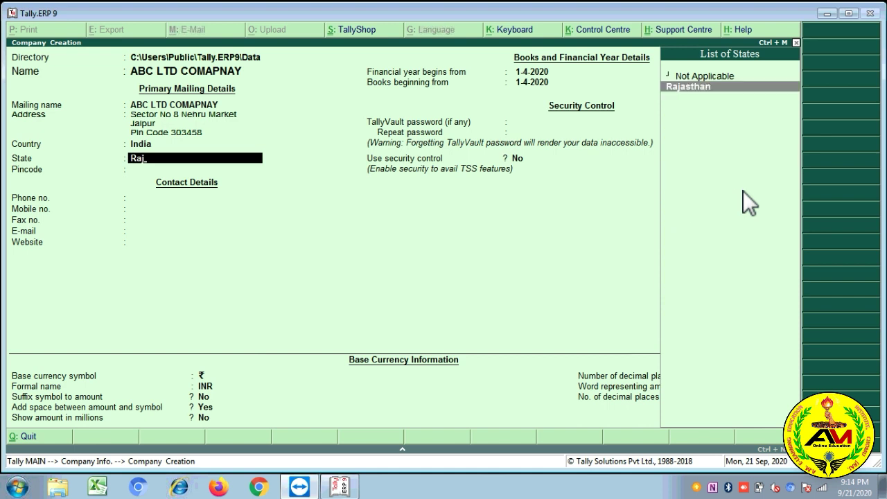
key("Return")
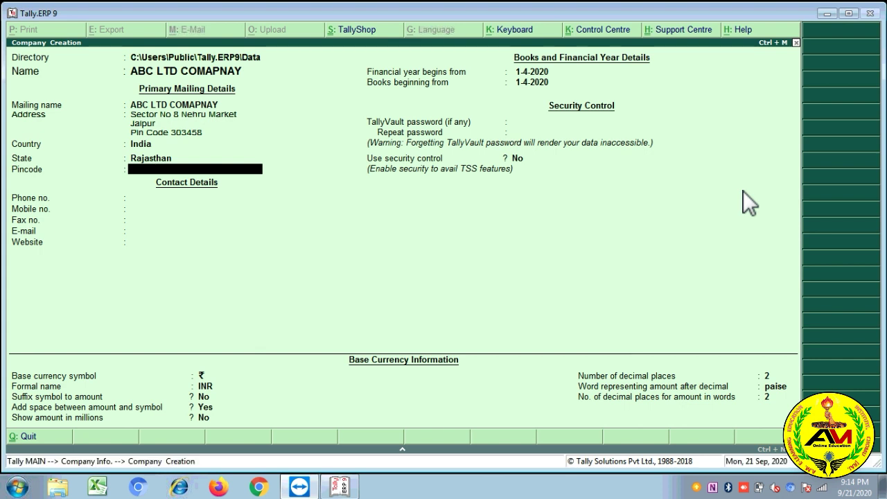
type("303458")
key("Return")
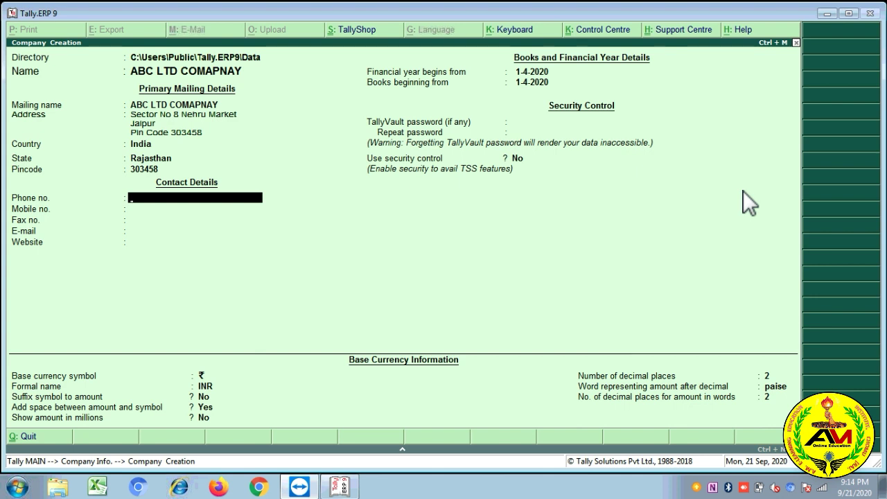
Step: Enter the company's phone and mobile numbers, leaving the fax number blank
key("Return")
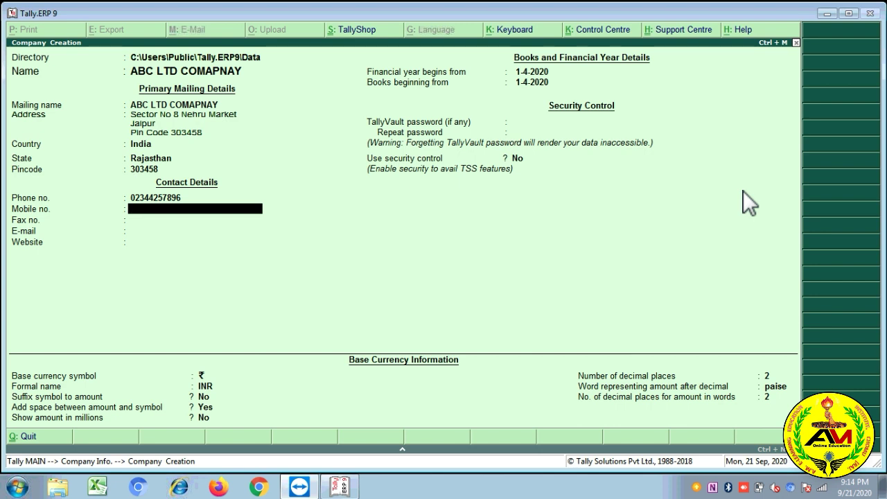
key("Return")
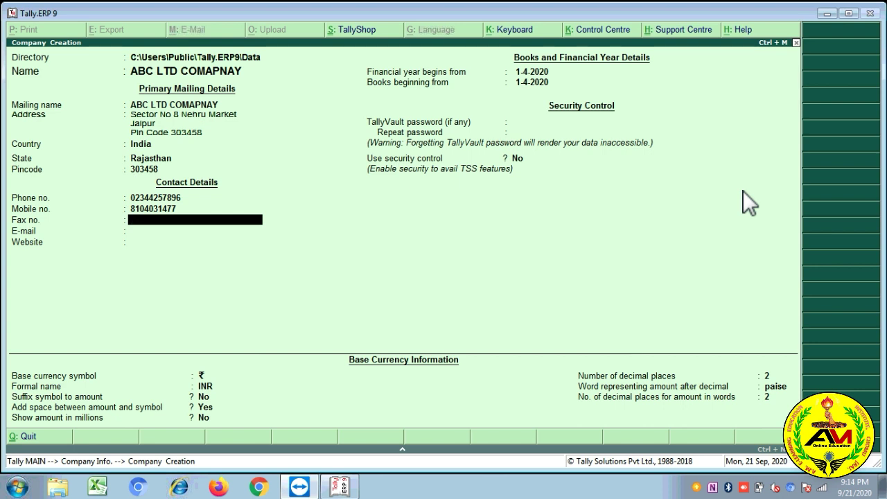
key("Return")
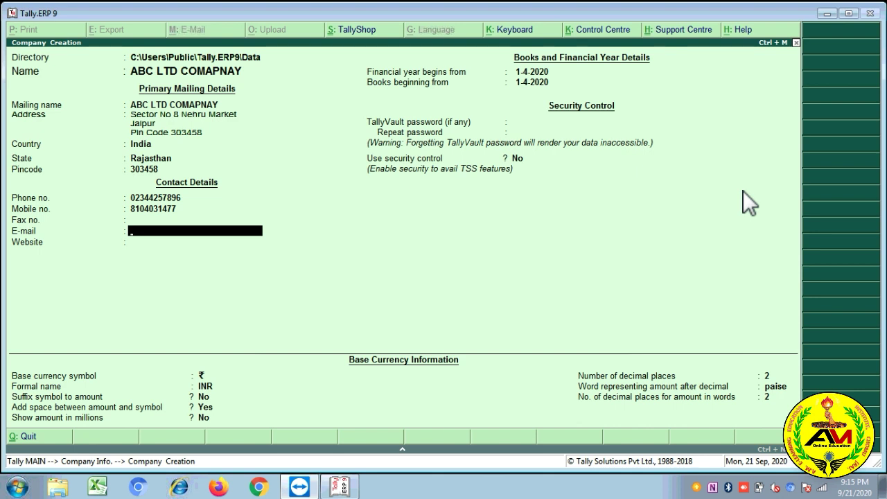
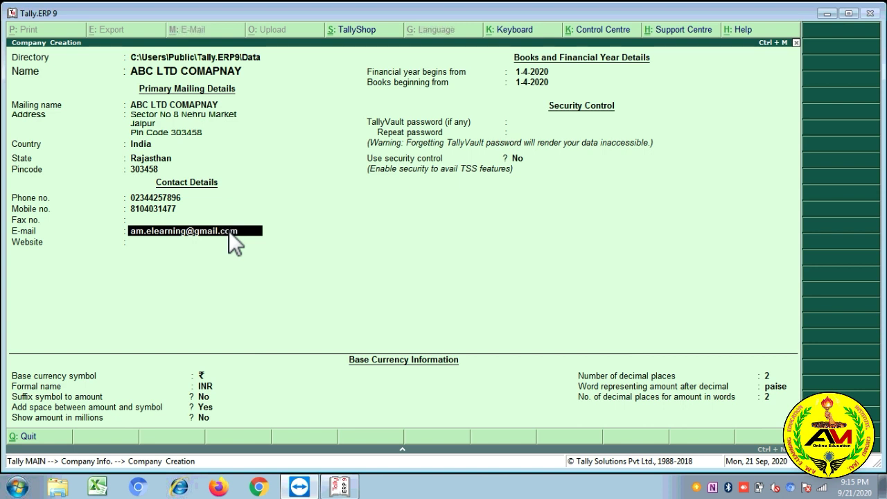
Step: Fill in the company's e-mail address and website address
key("Return")
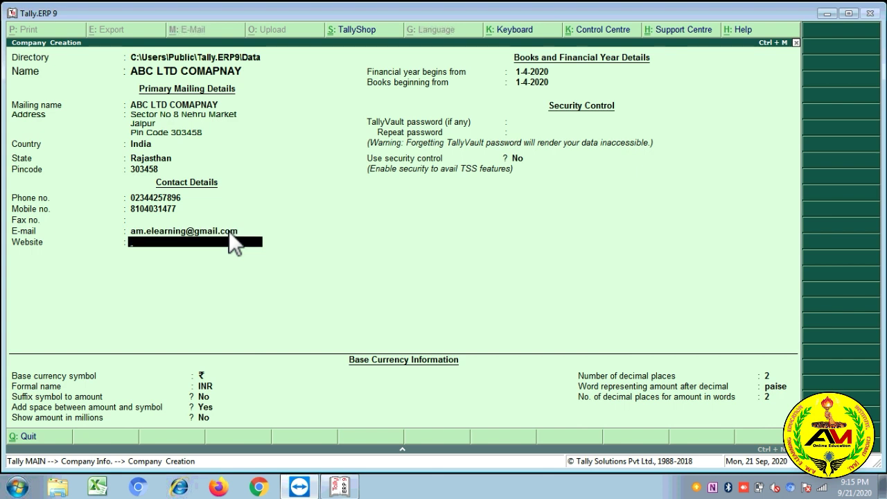
type("www.amelearning.com")
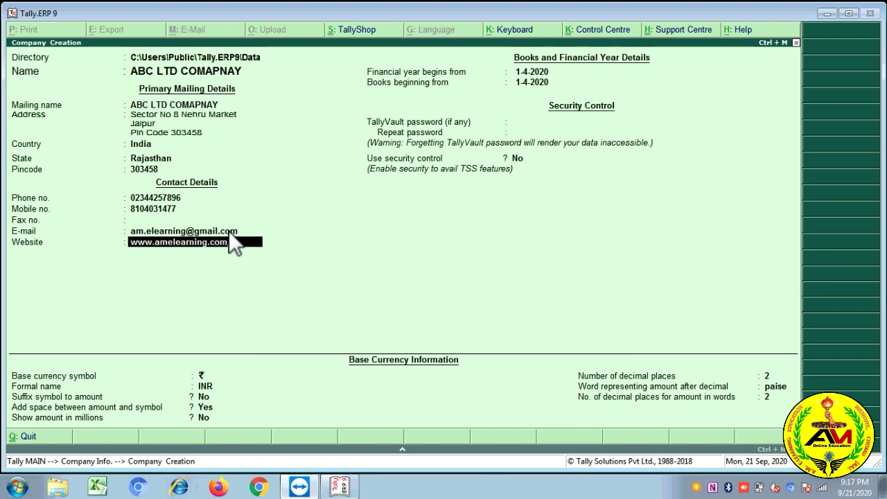
key("Return")
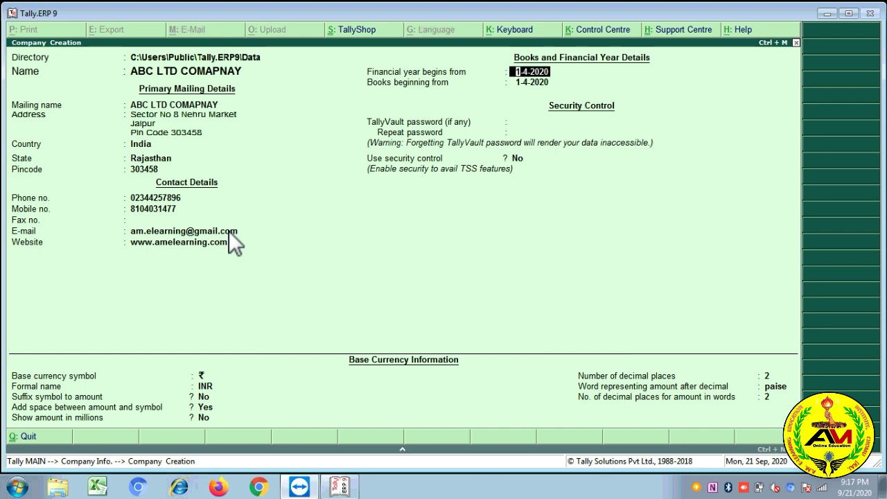
Step: Keep the financial year start of 1-4-2020 and set books beginning from 1-5-2020
key("Return")
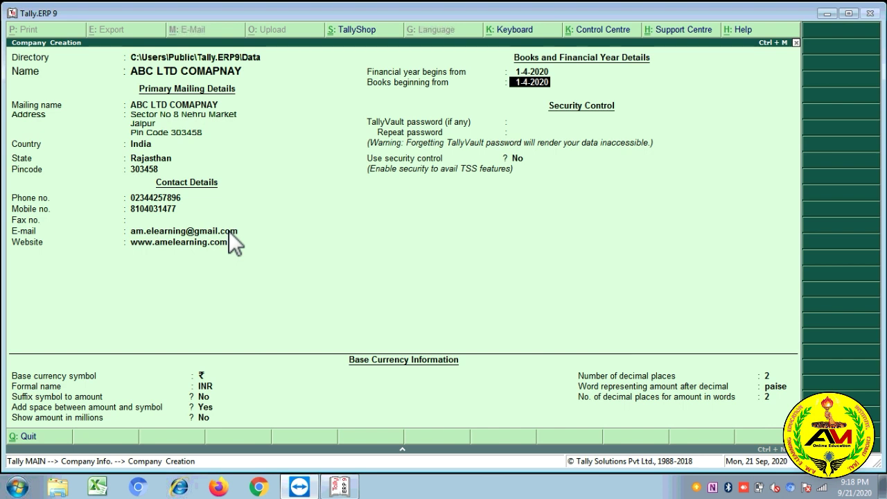
type("1-5-20")
type("20")
key("Return")
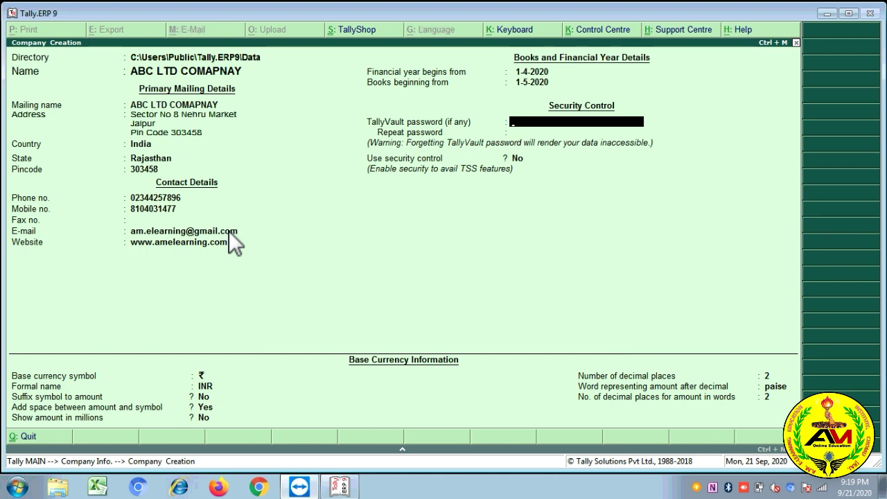
key("Return")
key("Return")
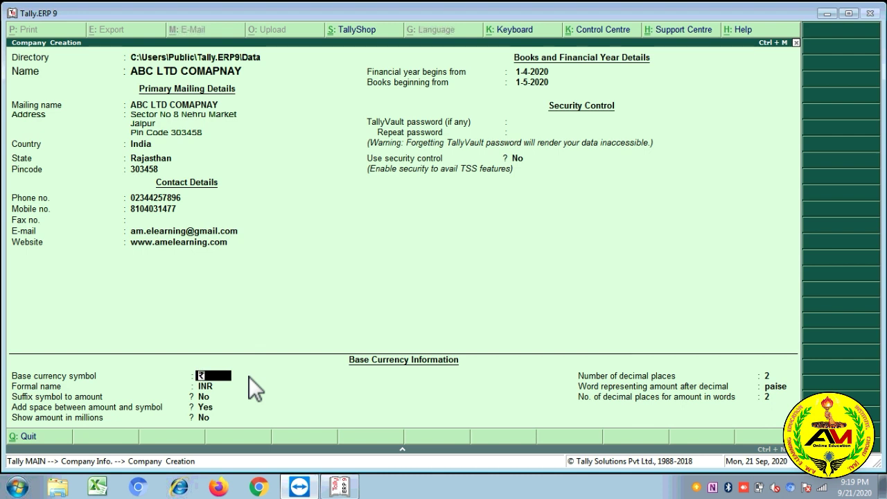
key("Return")
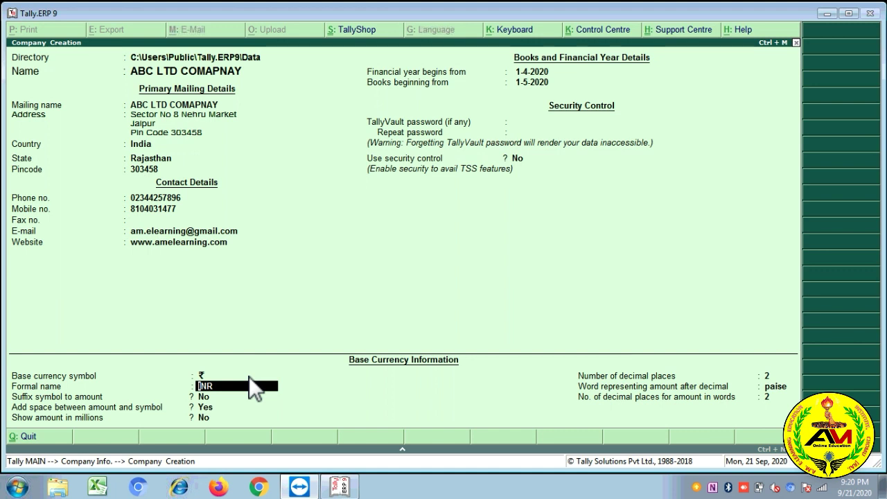
key("Return")
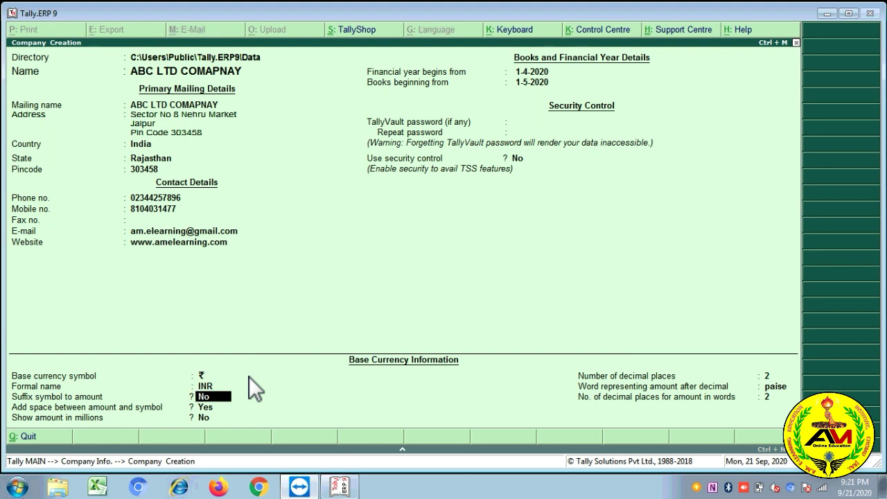
key("Return")
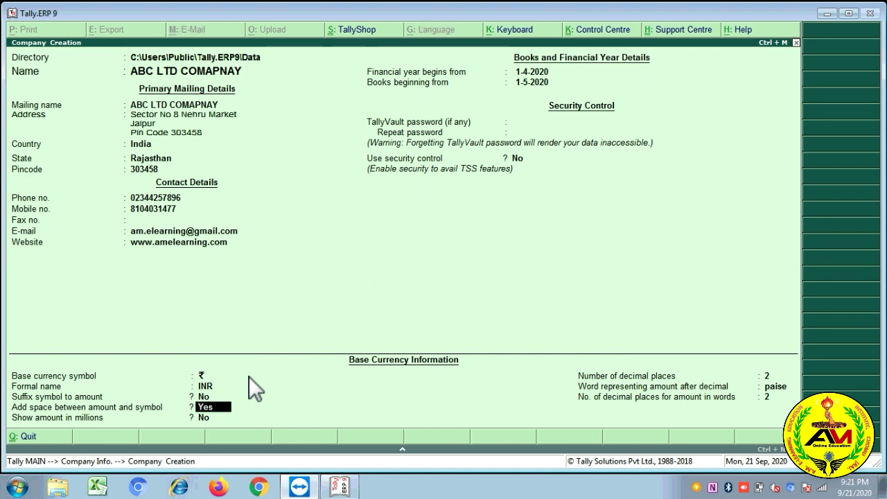
key("Return")
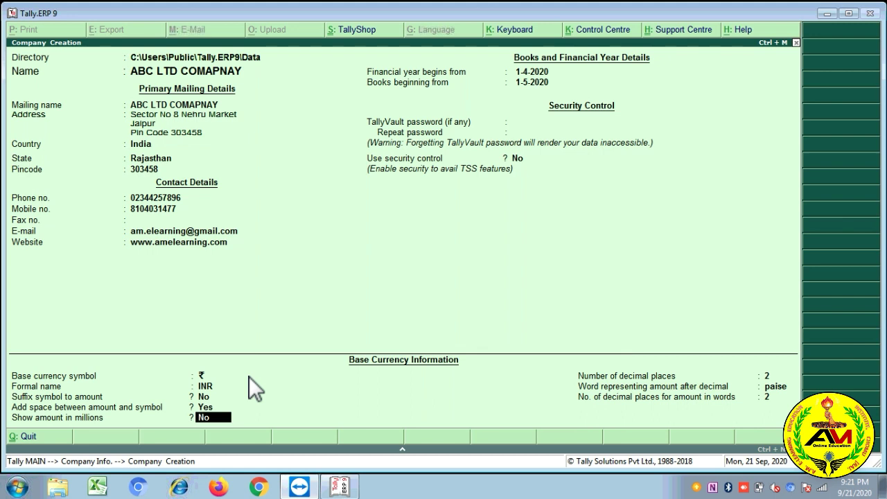
key("Return")
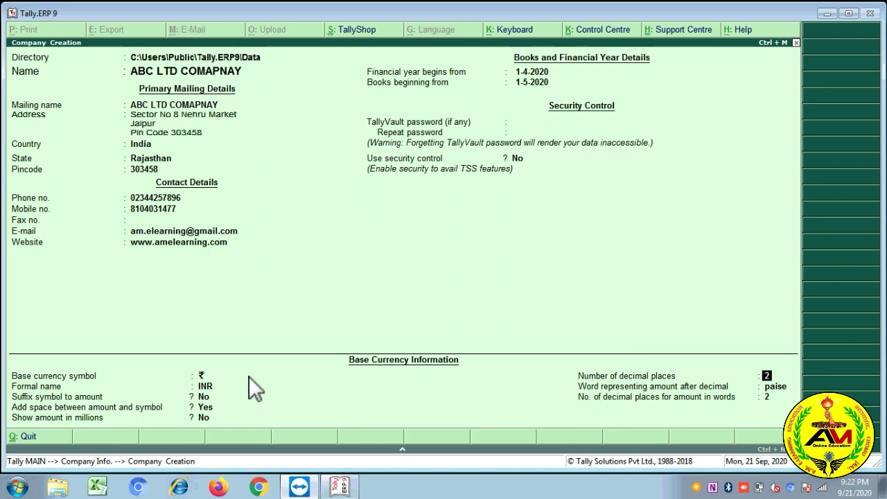
Step: Keep 2 decimal places and 'paise' for amounts in words, reaching the Accept prompt
key("Return")
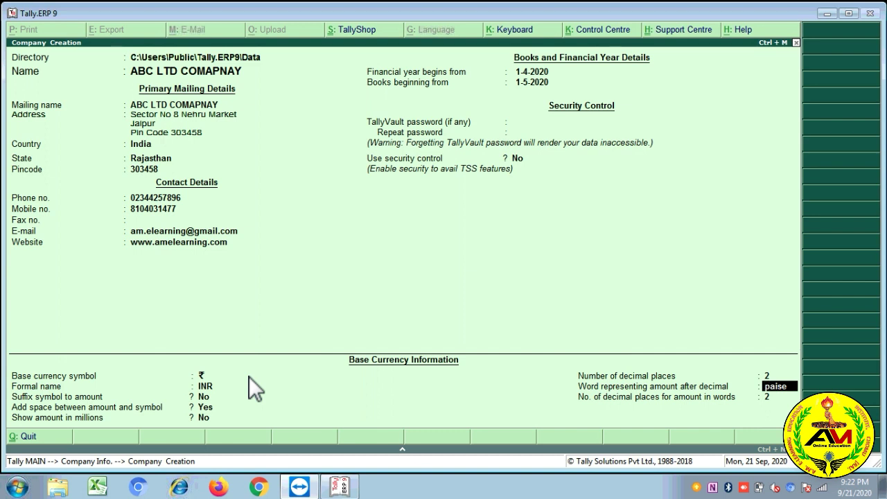
key("Return")
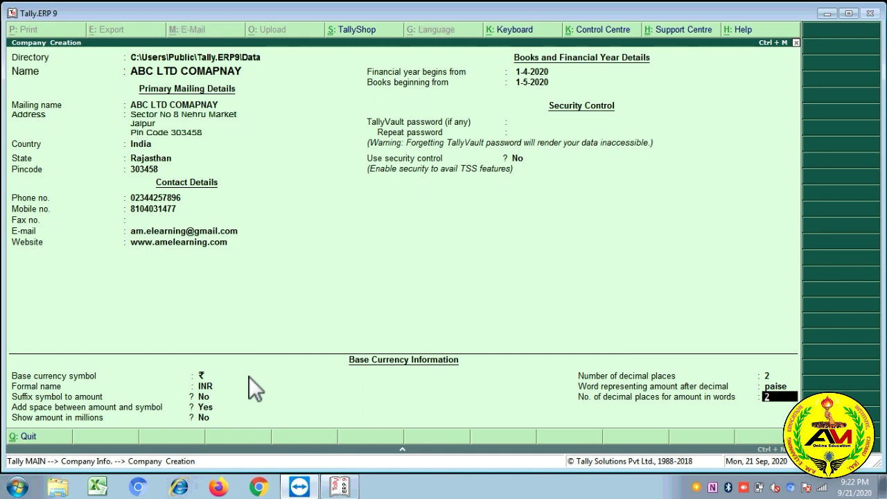
key("Return")
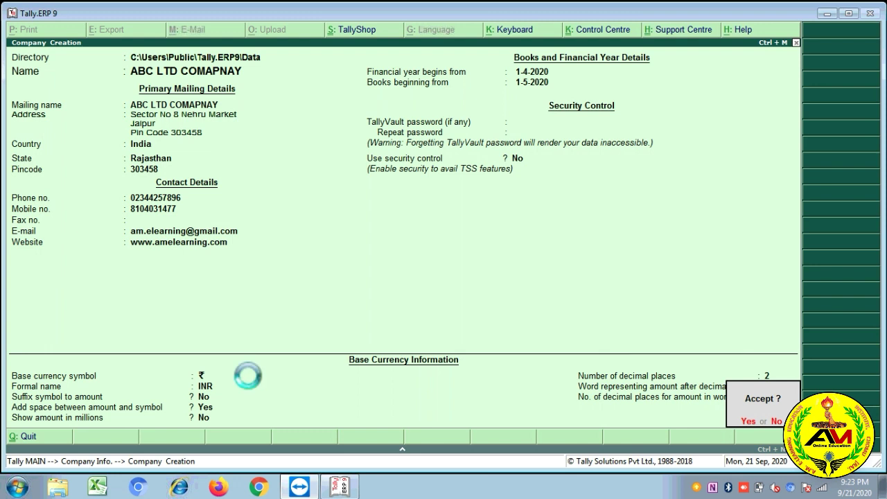
Step: Accept the company form to save ABC LTD COMAPNAY and load it at the Gateway of Tally
key("Return")
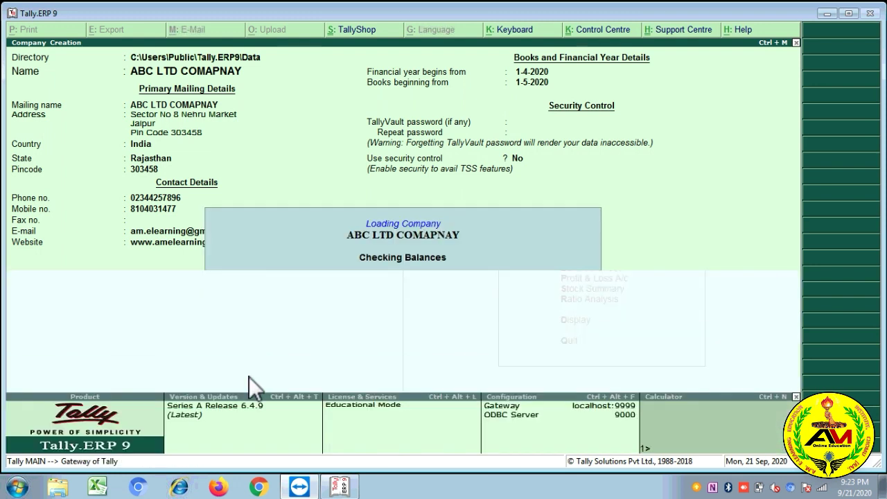